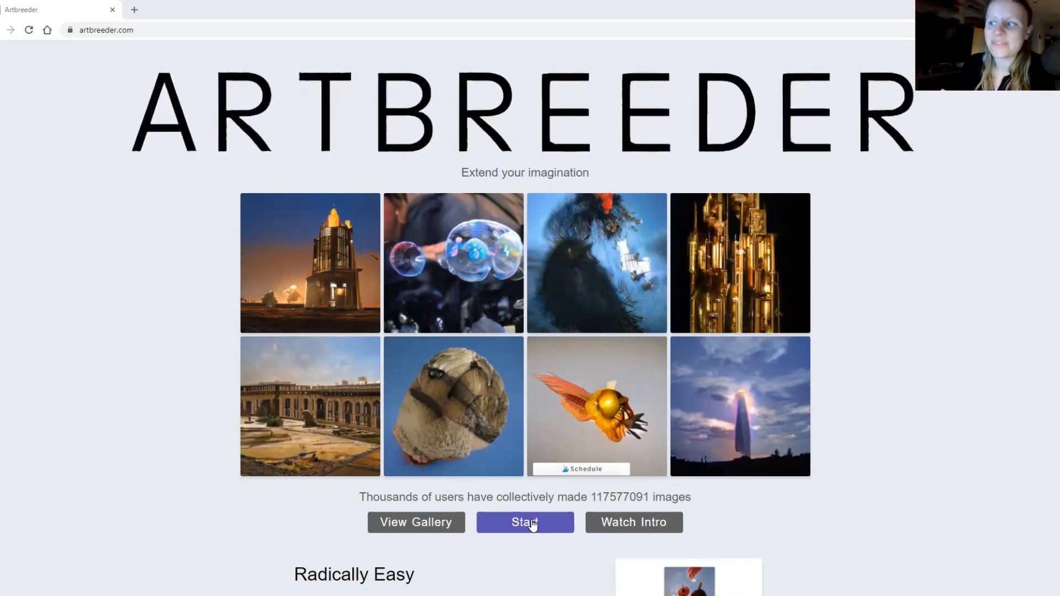
Step: Go from the home page to image creation and choose the Portraits category
left_click(532, 525)
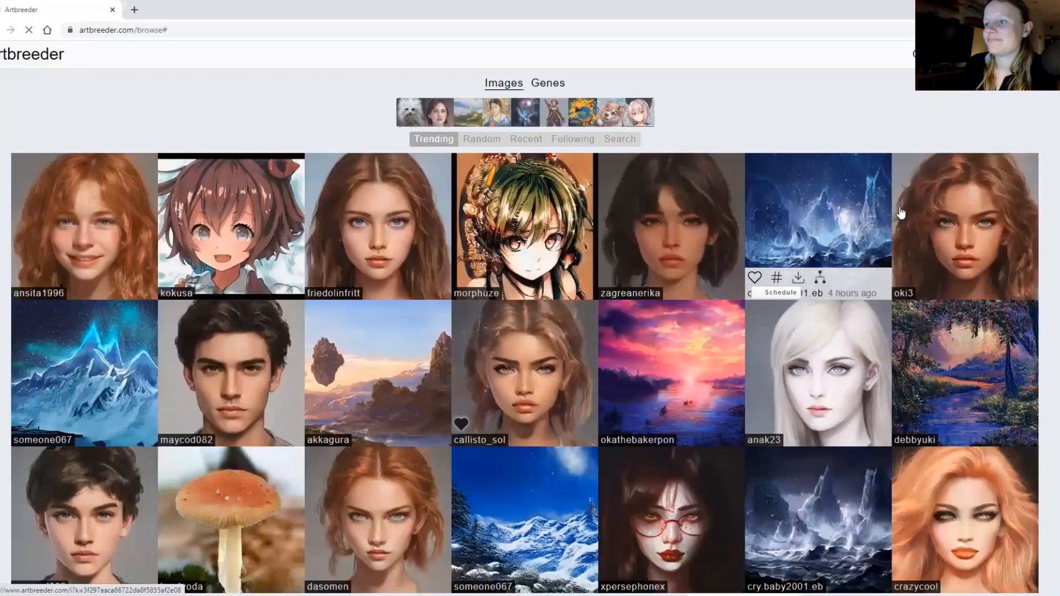
left_click(336, 278)
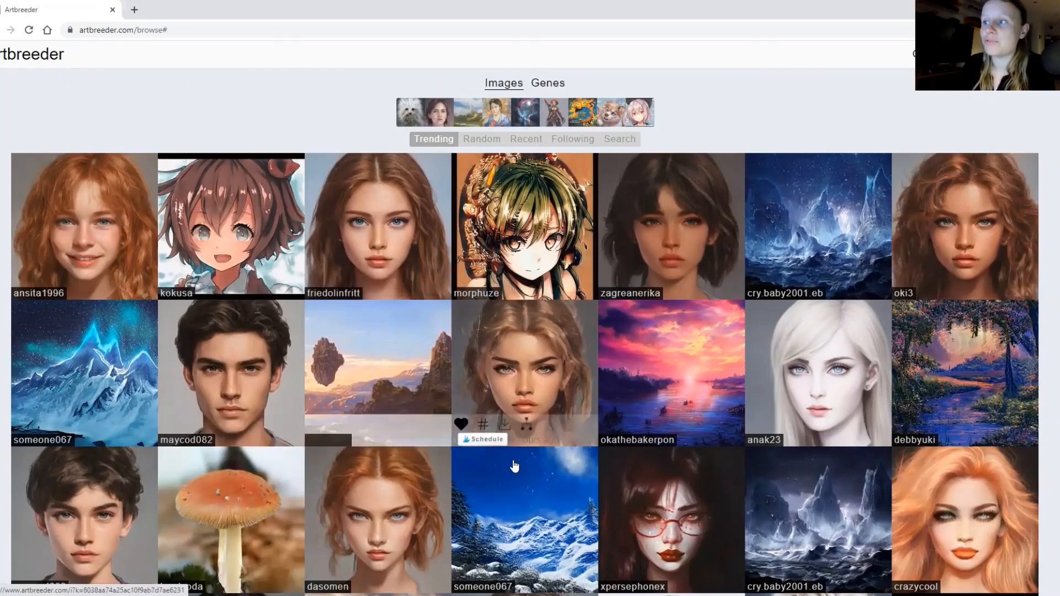
left_click(483, 424)
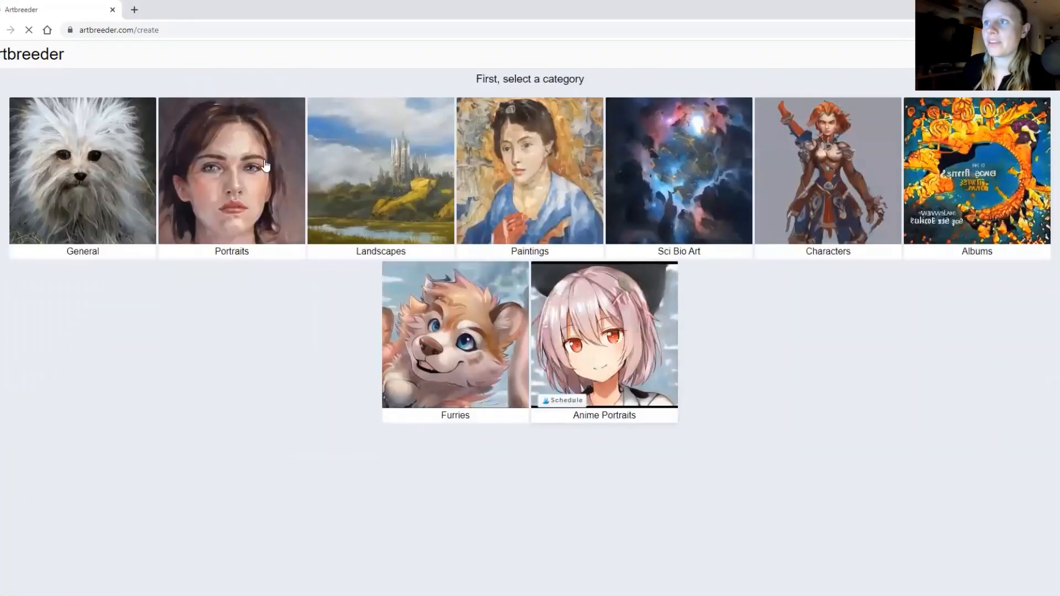
left_click(241, 142)
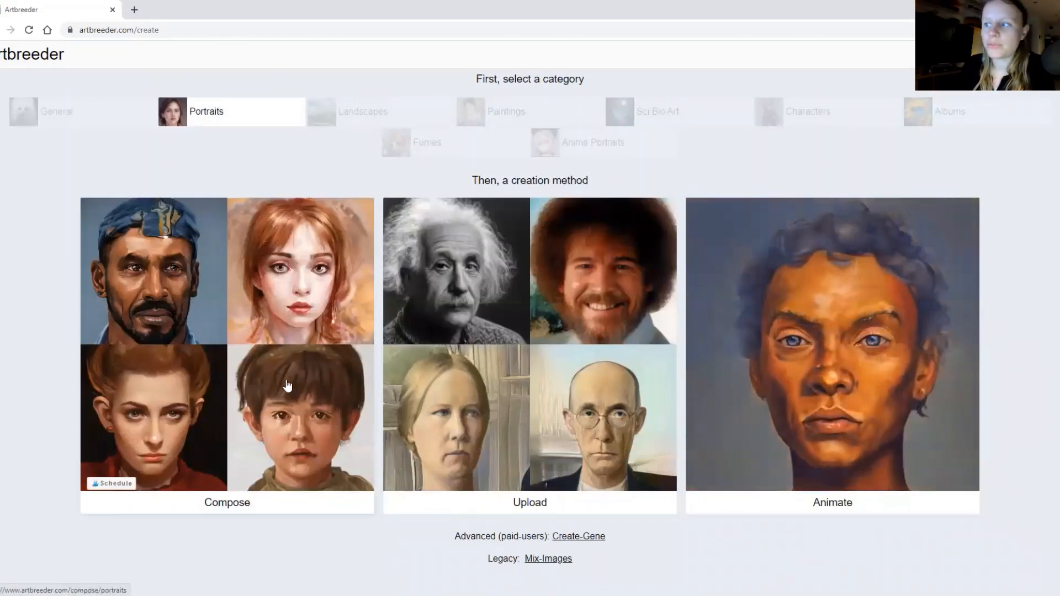
Step: Check the portrait Upload method, go back to open Compose instead, and add a random parent
left_click(625, 356)
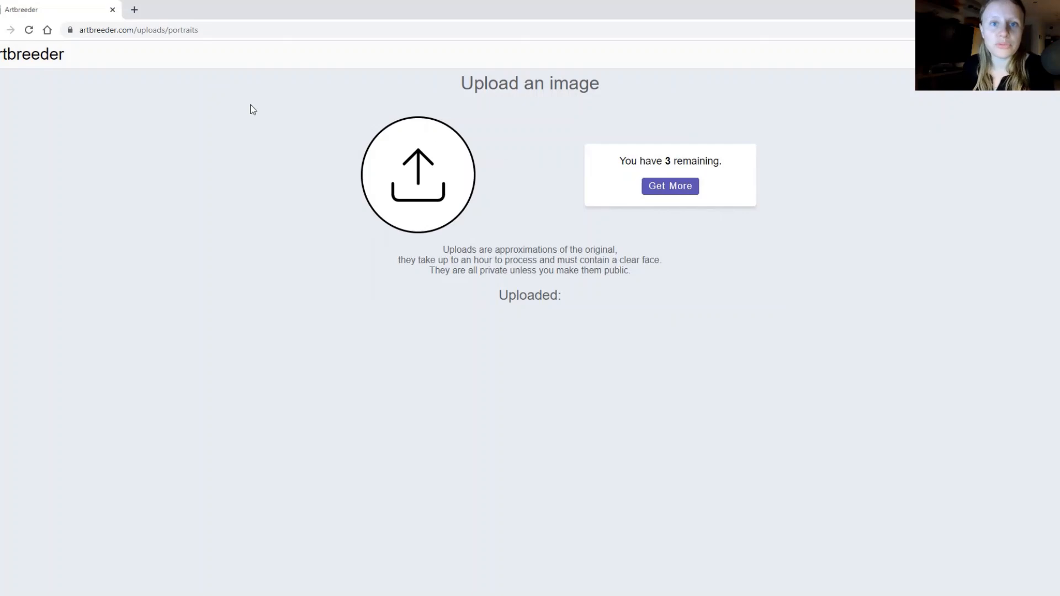
left_click(1, 34)
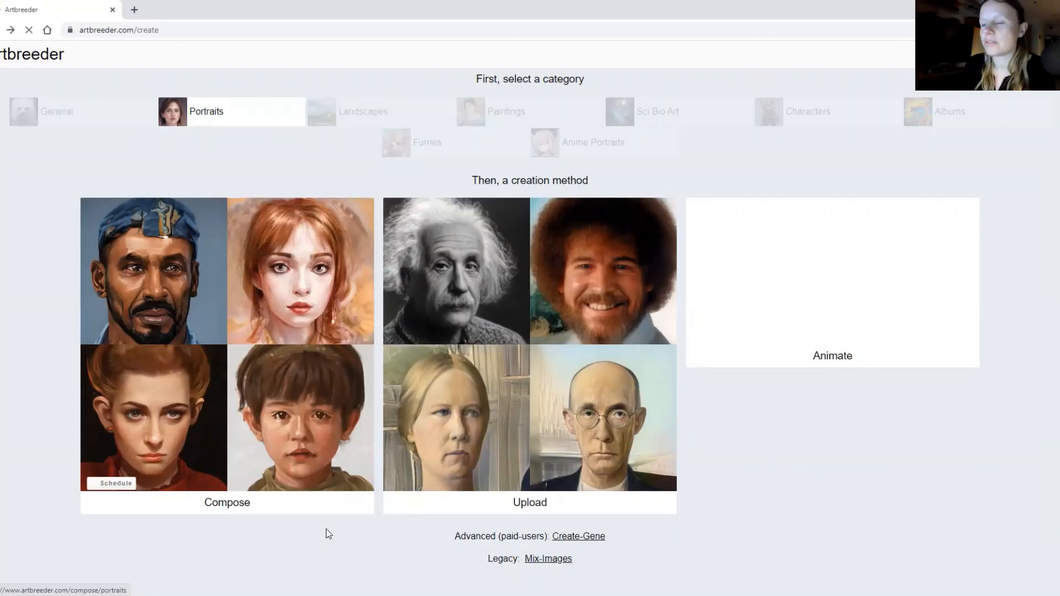
left_click(285, 439)
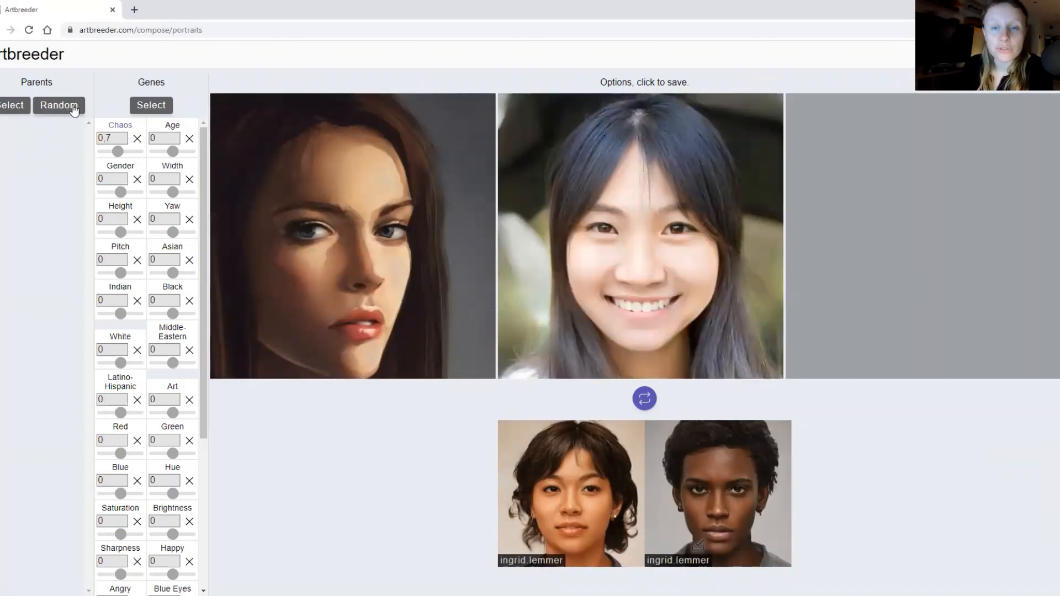
left_click(74, 110)
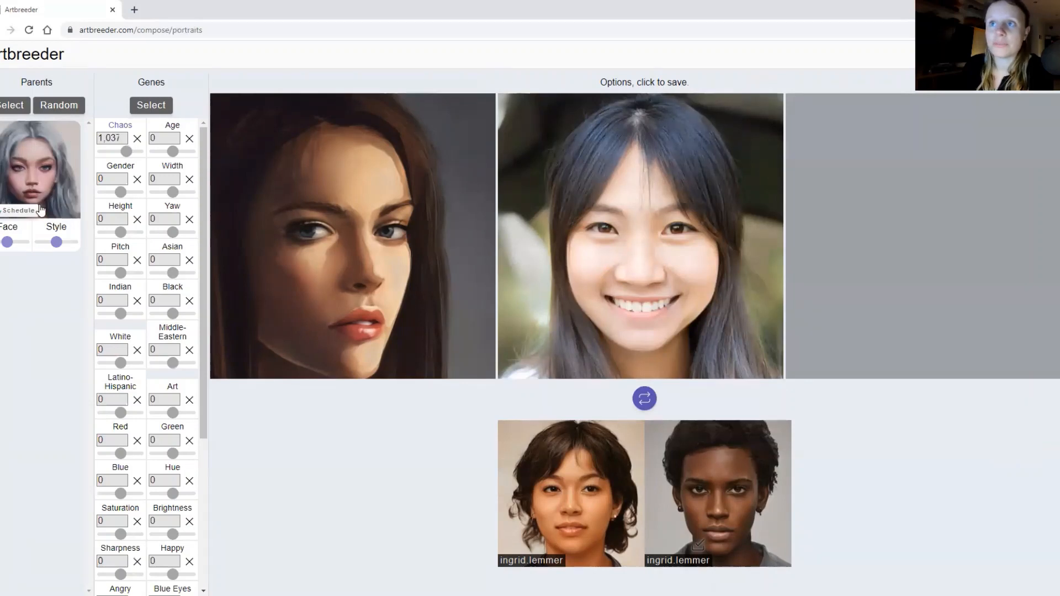
Step: Search the available parent images for "brown"
left_click(11, 106)
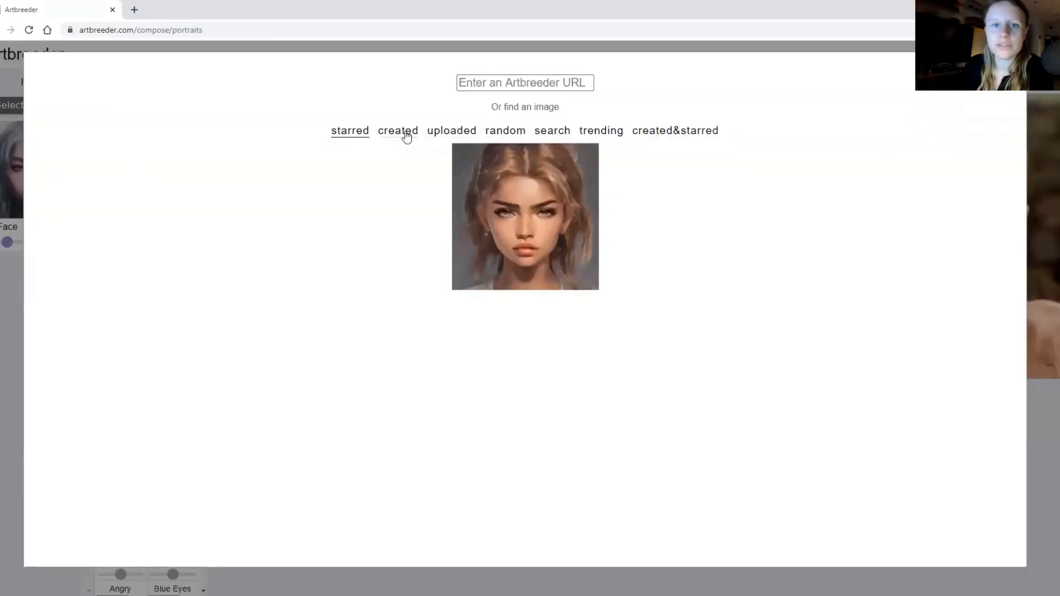
left_click(436, 132)
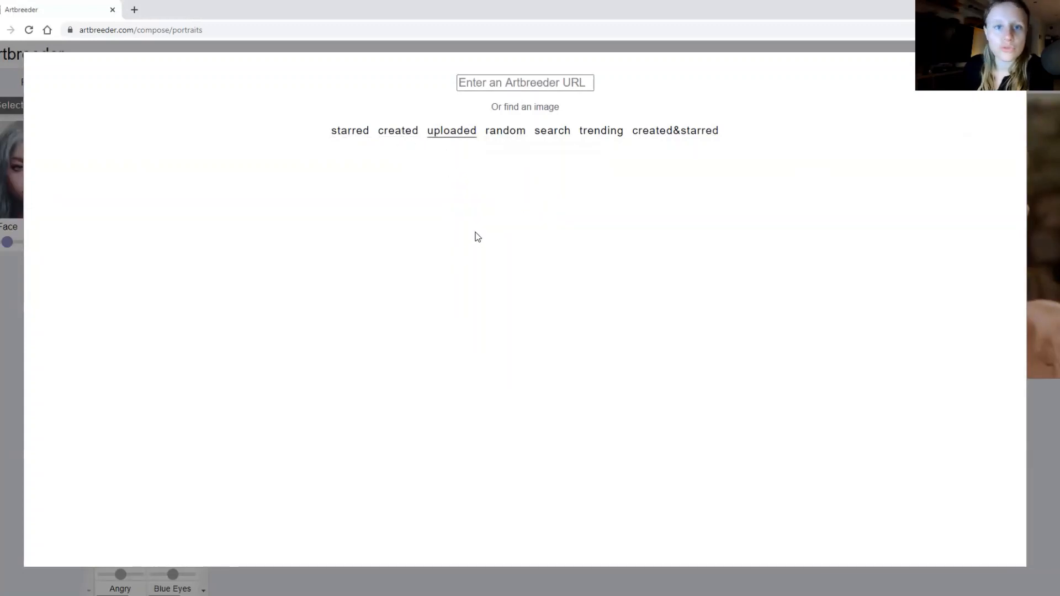
left_click(545, 132)
left_click(405, 157)
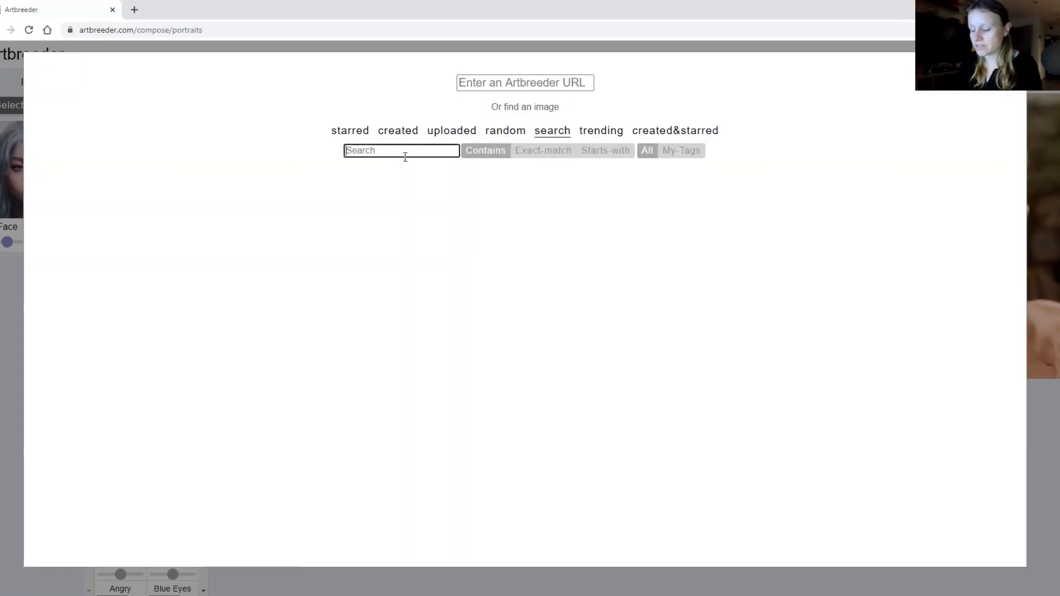
type("brown")
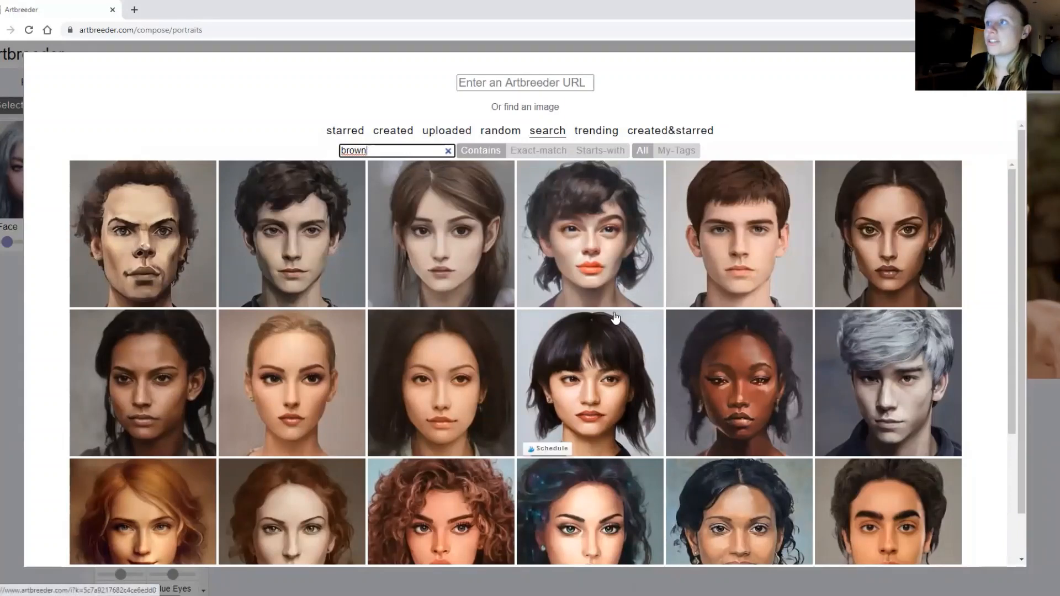
Step: Add a dark-skinned woman with long wavy dark hair from the results as a parent, and remove the silver-haired random parent
scroll(837, 352, "down", 5)
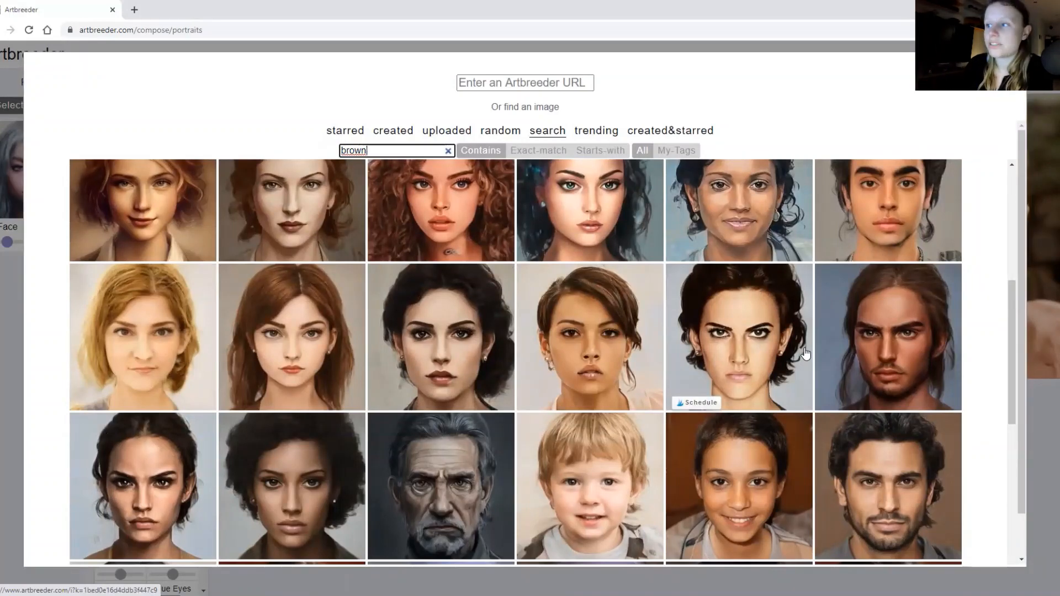
scroll(828, 386, "down", 5)
scroll(828, 386, "down", 5)
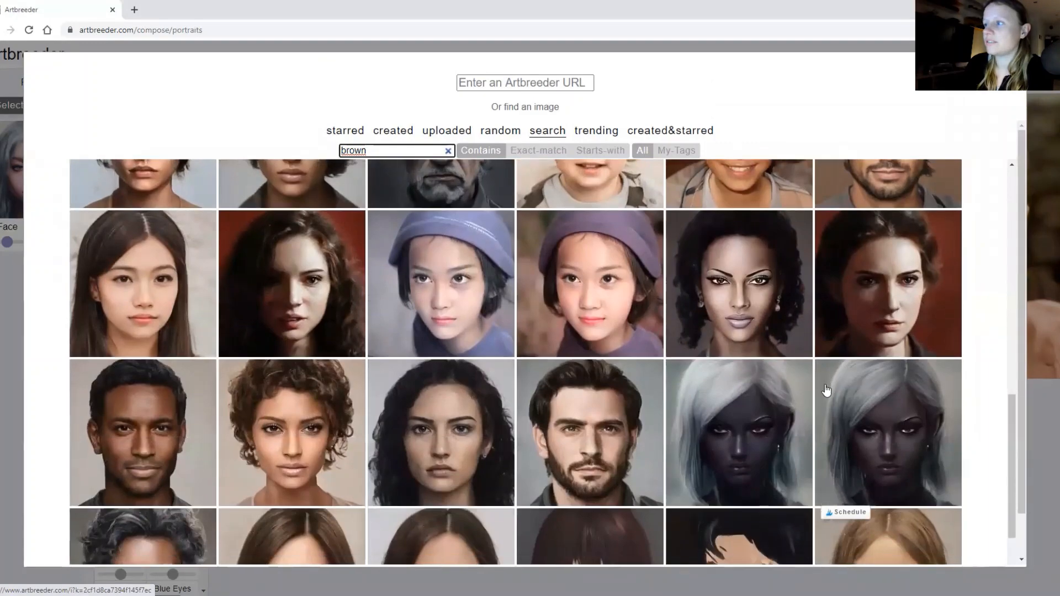
scroll(826, 391, "up", 2)
scroll(822, 390, "down", 10)
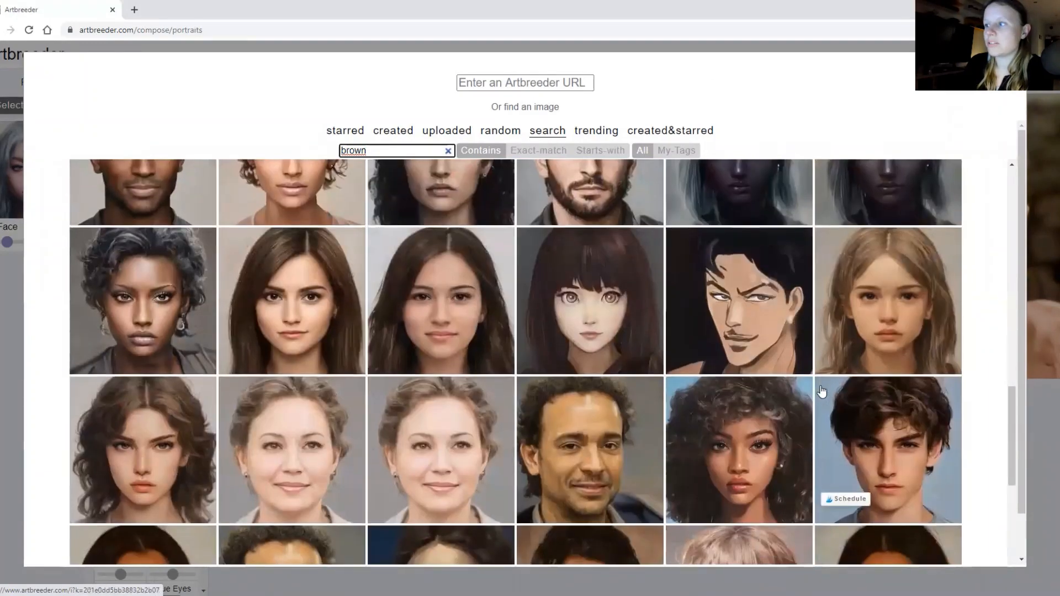
scroll(820, 391, "down", 10)
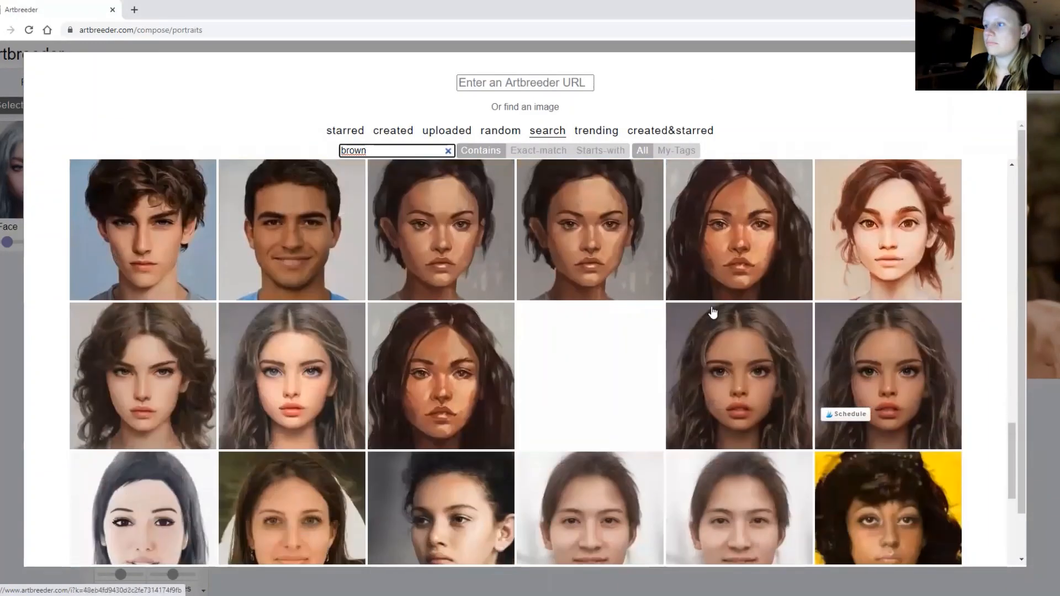
scroll(653, 318, "down", 10)
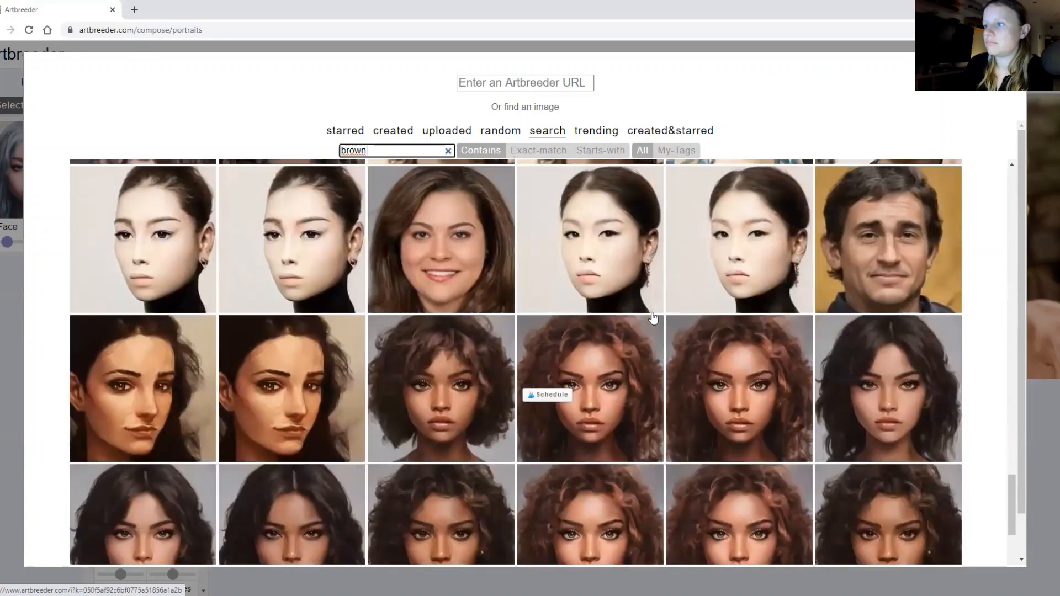
scroll(651, 318, "down", 8)
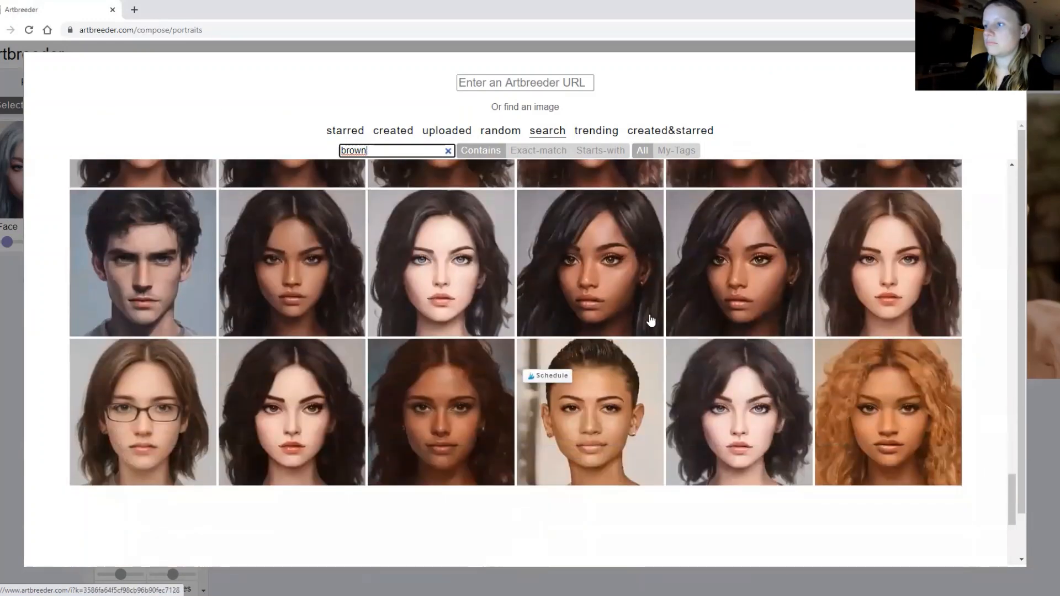
scroll(651, 320, "down", 10)
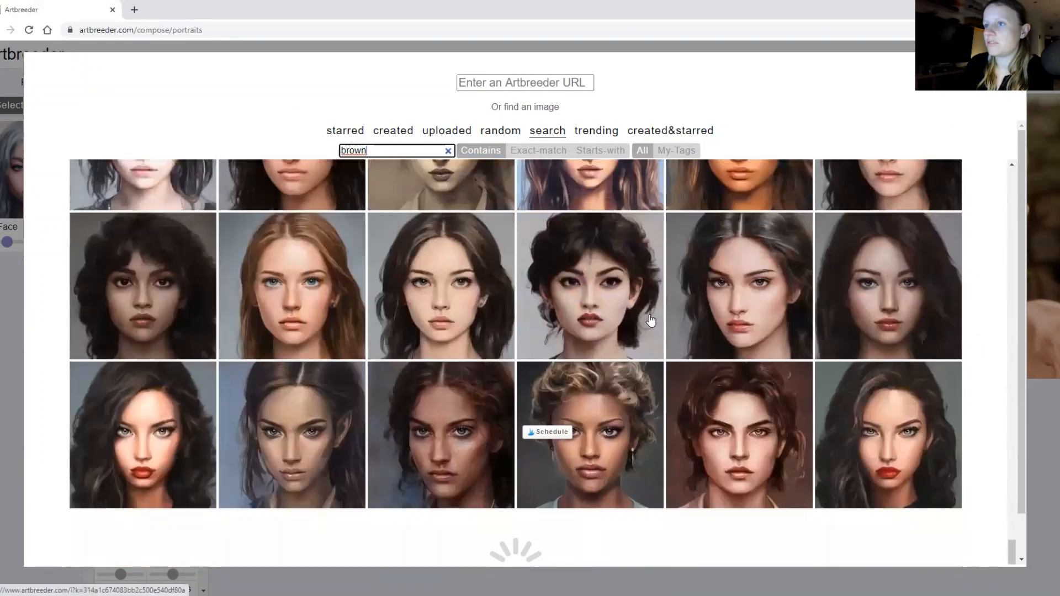
scroll(572, 308, "down", 8)
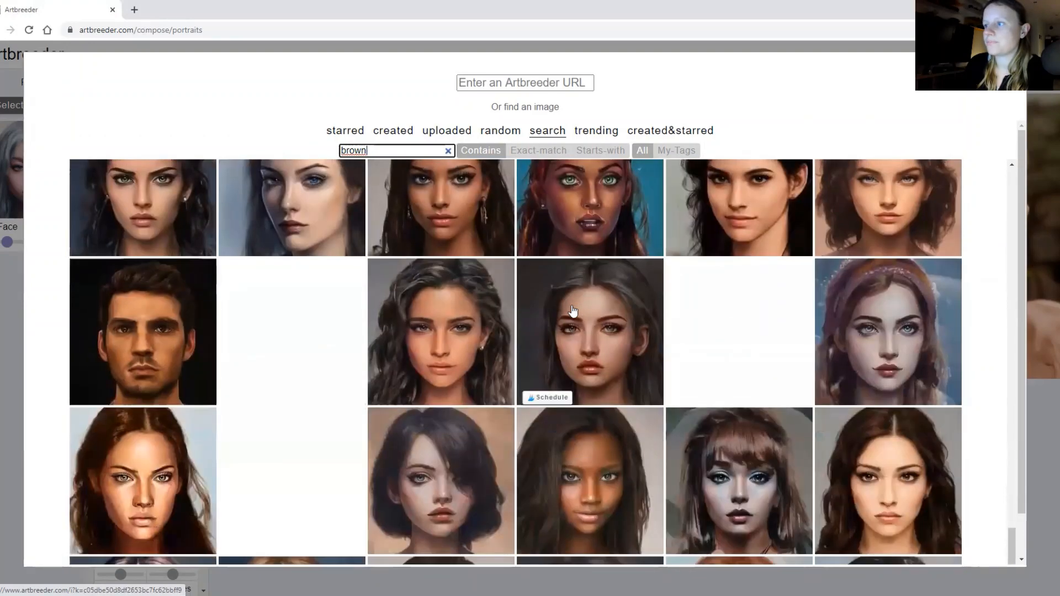
scroll(573, 310, "down", 6)
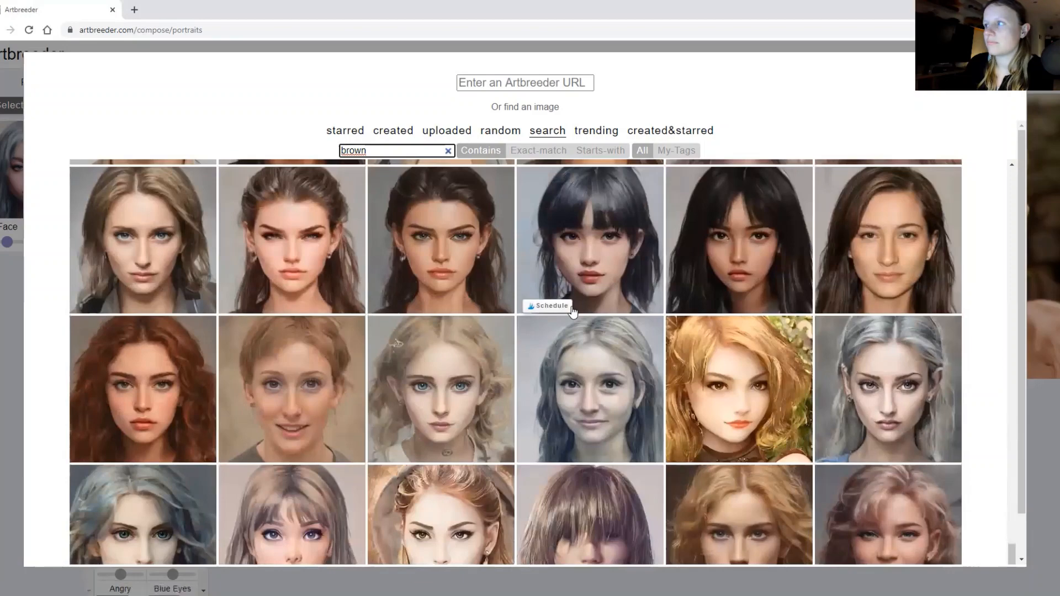
scroll(574, 387, "down", 10)
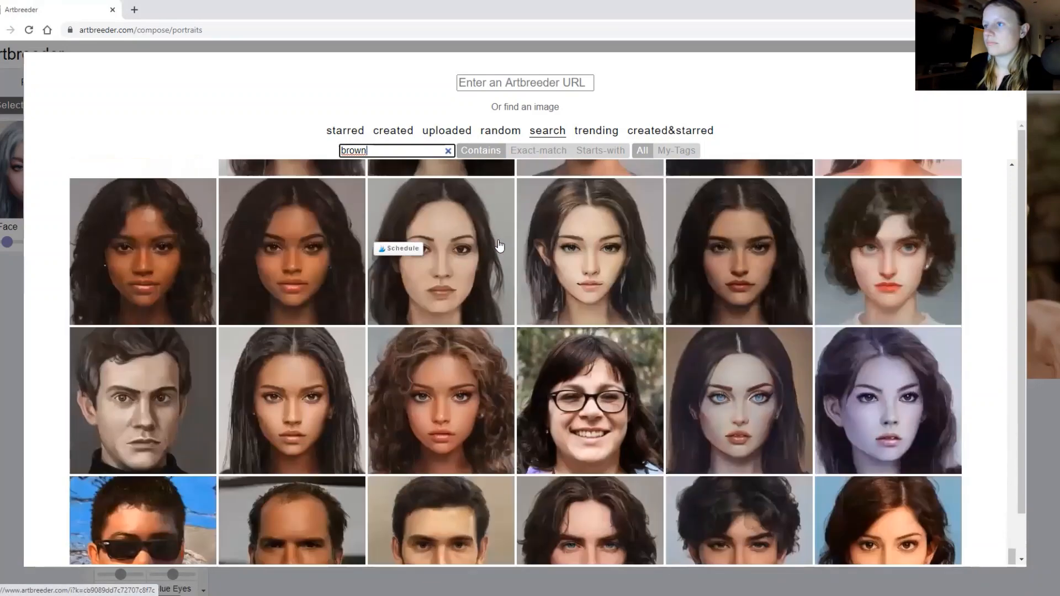
left_click(140, 269)
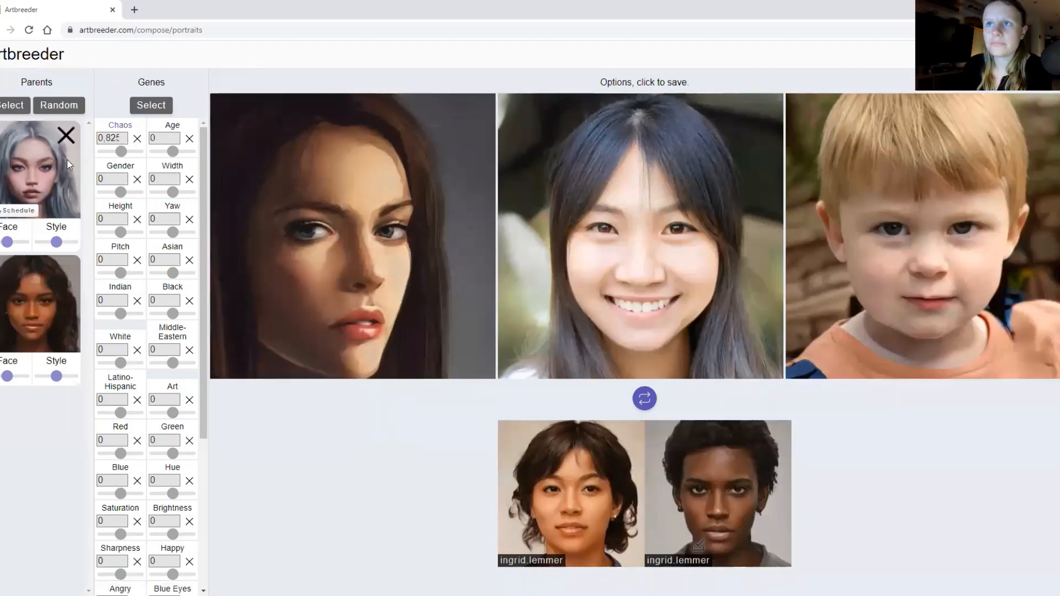
left_click(66, 135)
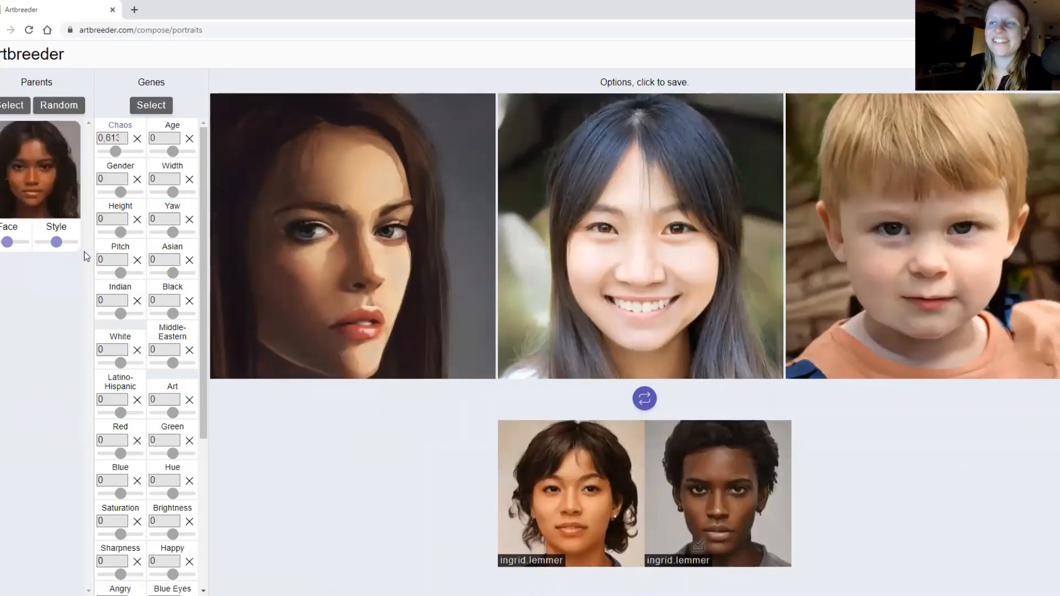
Step: Search the parent images for "blue" and add the man with wavy blond hair as the second parent
left_click(20, 111)
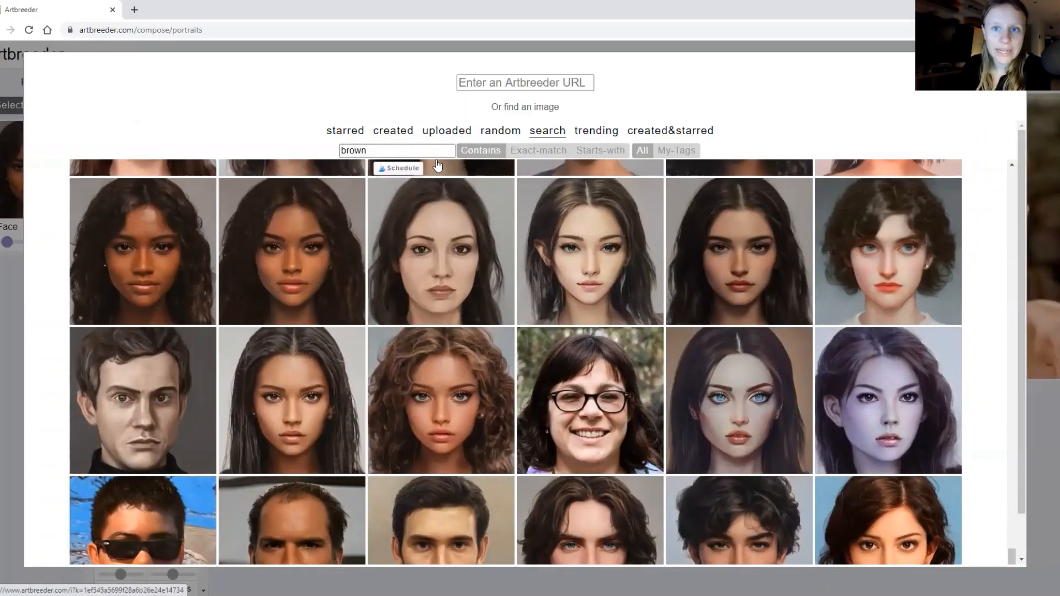
left_click_drag(404, 150, 322, 156)
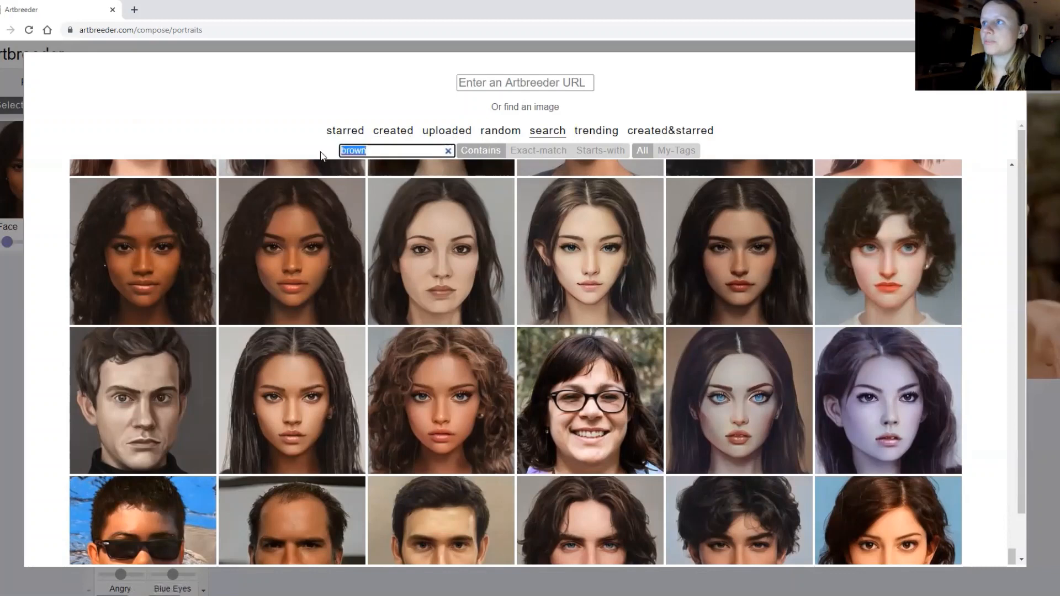
type("blue")
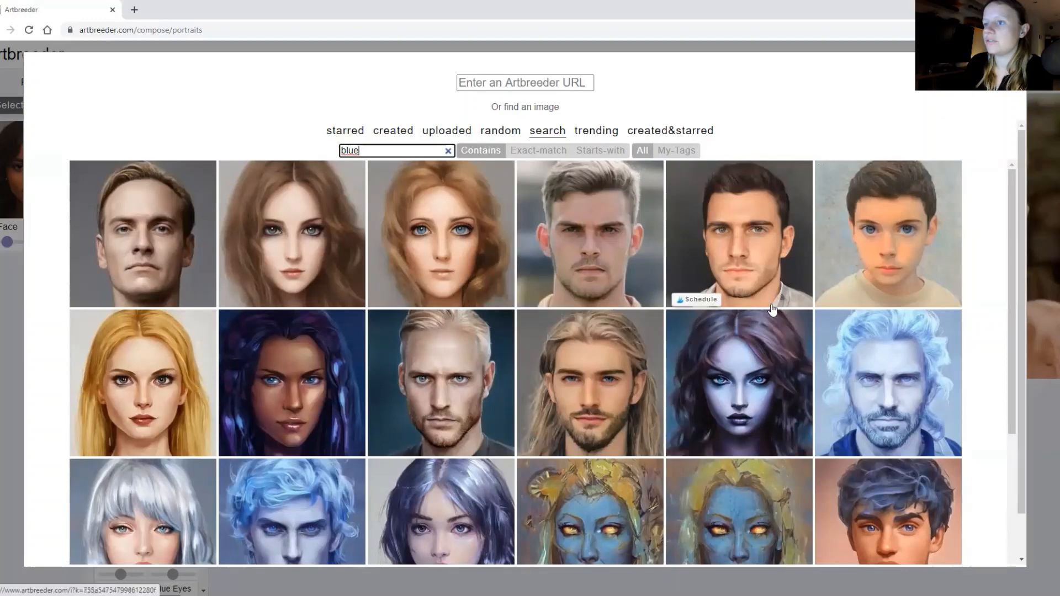
scroll(772, 310, "down", 3)
scroll(861, 386, "down", 5)
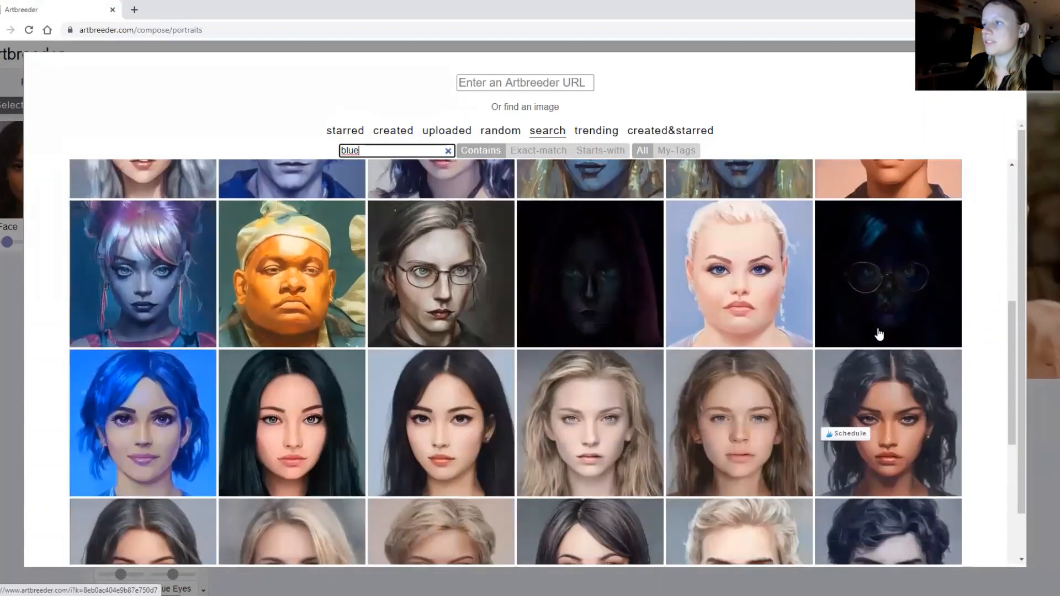
scroll(878, 334, "down", 3)
scroll(876, 332, "down", 3)
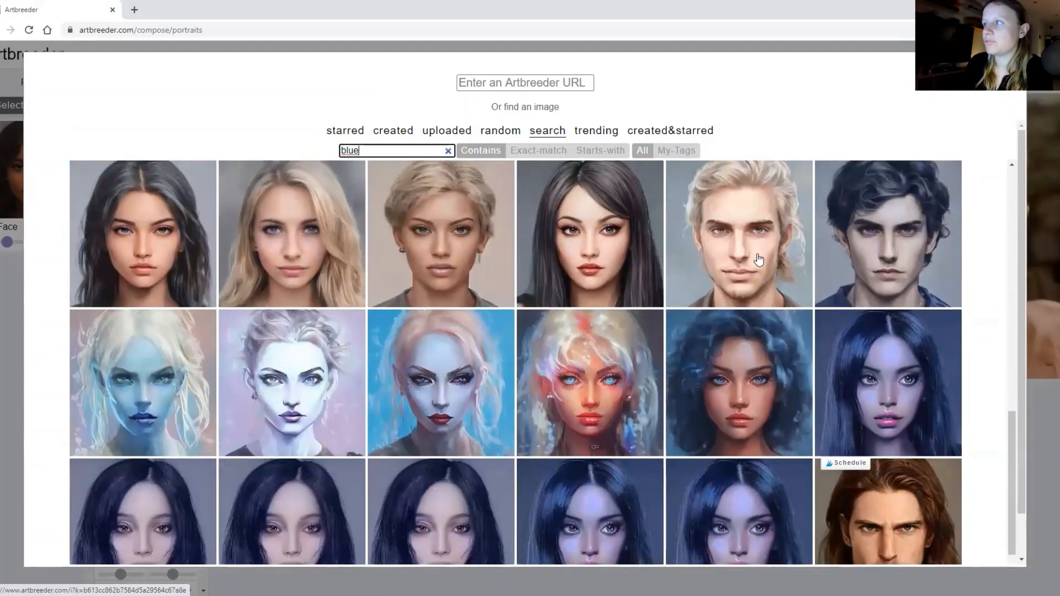
left_click(759, 260)
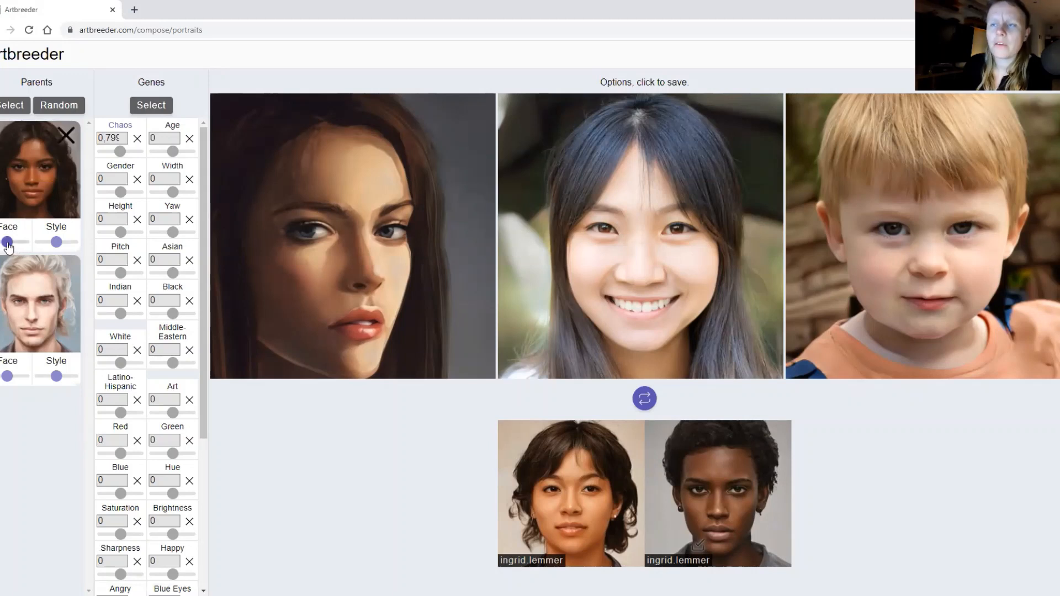
Step: Increase the Face influence of the dark-haired woman parent and generate new portrait options
left_click_drag(8, 247, 22, 247)
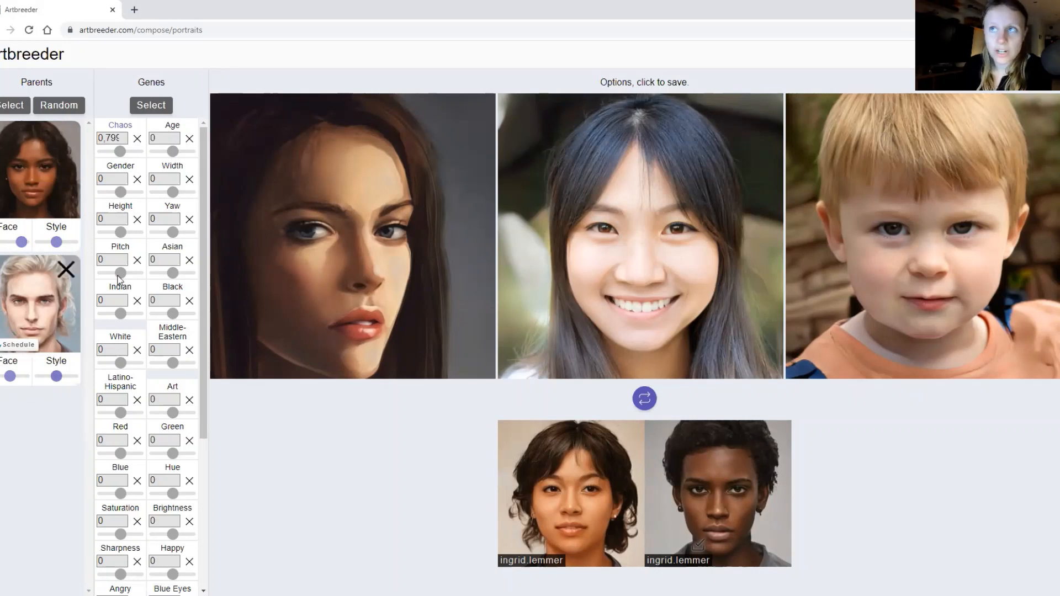
left_click(646, 401)
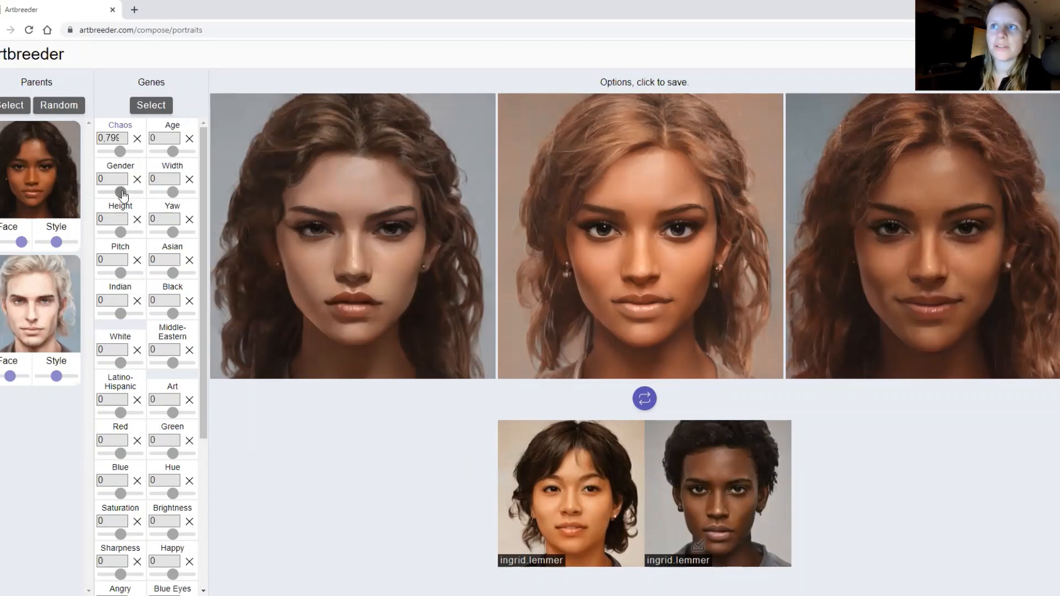
Step: Try the Gender gene at about 0.29, settle it at about -0.36, and set the Middle-Eastern gene to about 0.22
left_click_drag(122, 193, 124, 194)
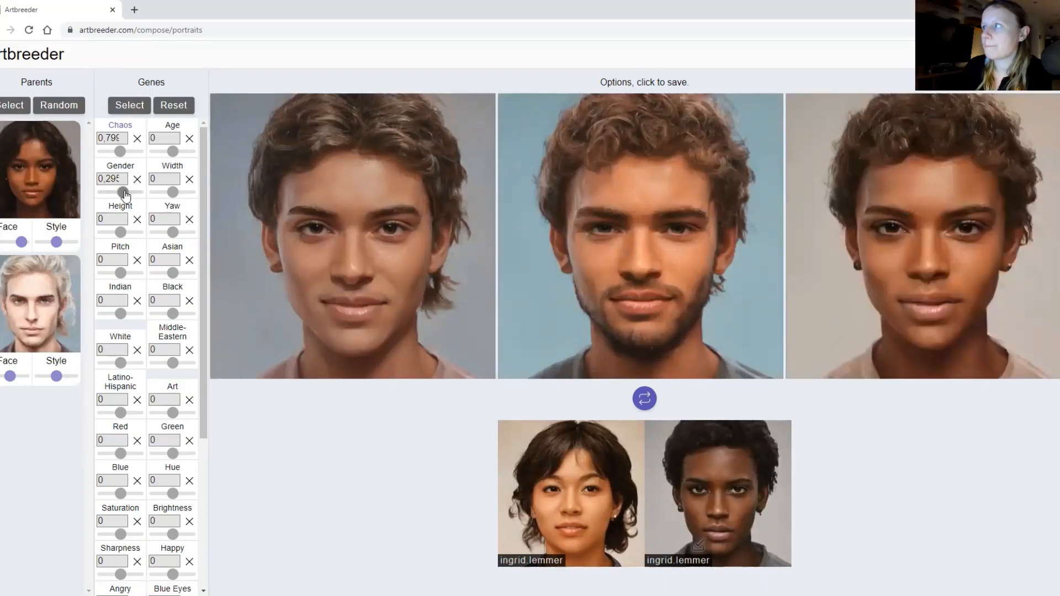
left_click_drag(124, 193, 117, 198)
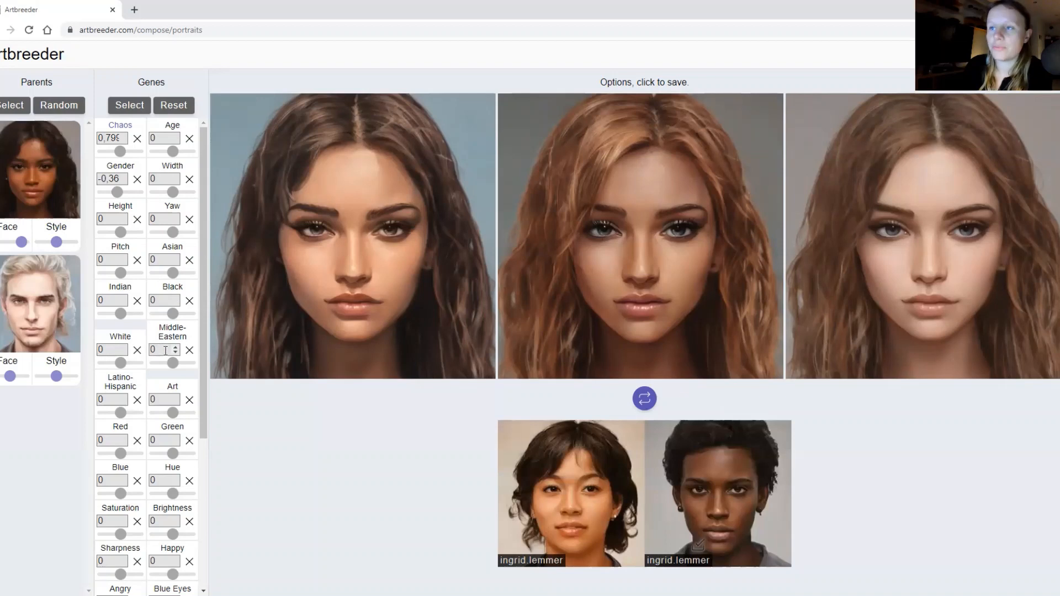
left_click_drag(173, 363, 174, 365)
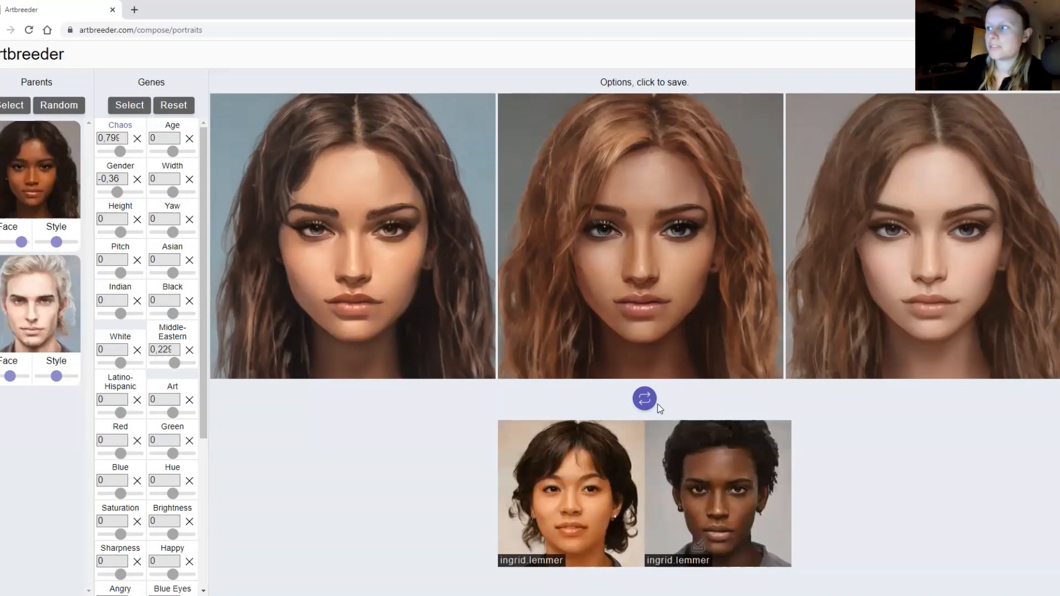
Step: Set the Brown Hair gene to about 0.42 and generate new portrait options
mouse_move(514, 450)
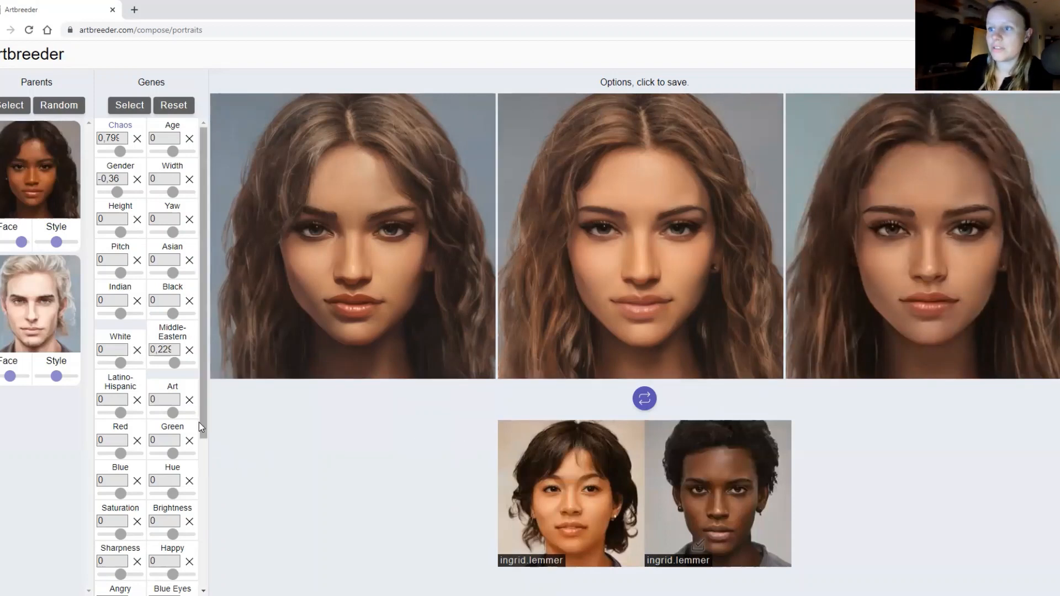
left_click_drag(204, 436, 210, 485)
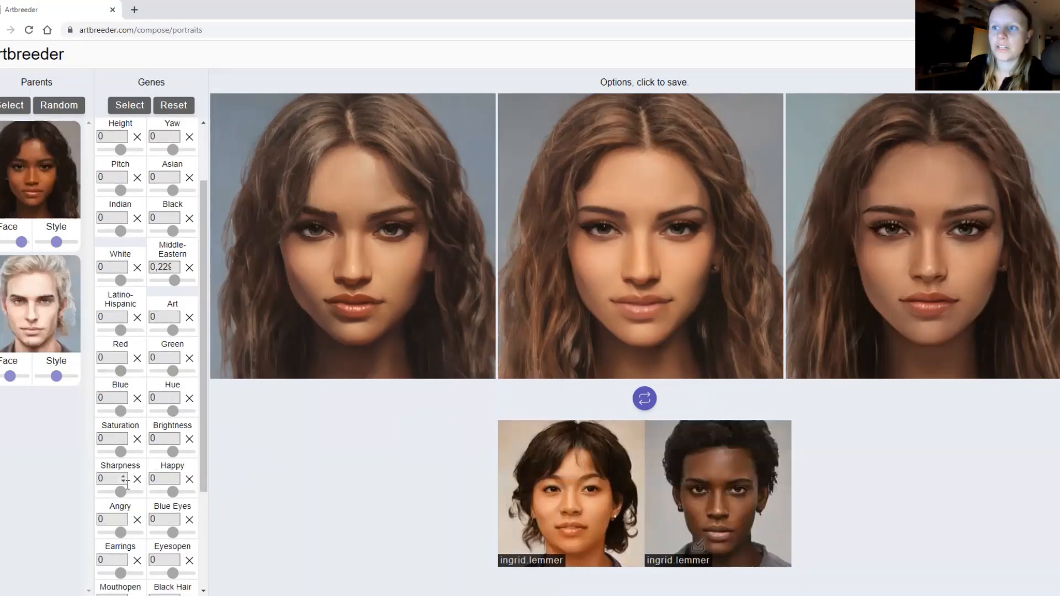
left_click_drag(203, 473, 210, 574)
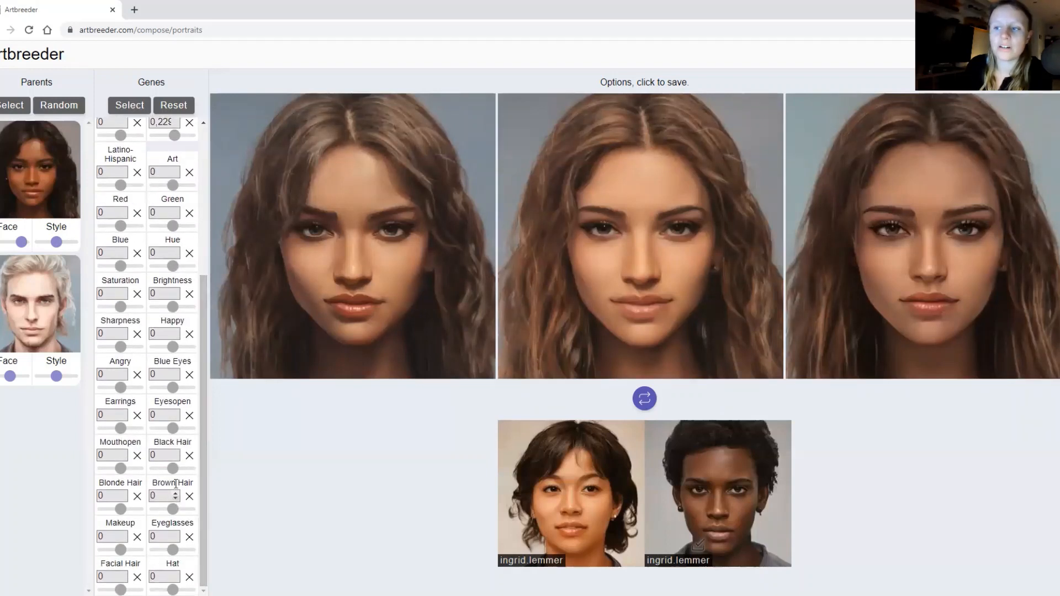
left_click_drag(173, 510, 177, 516)
left_click(647, 401)
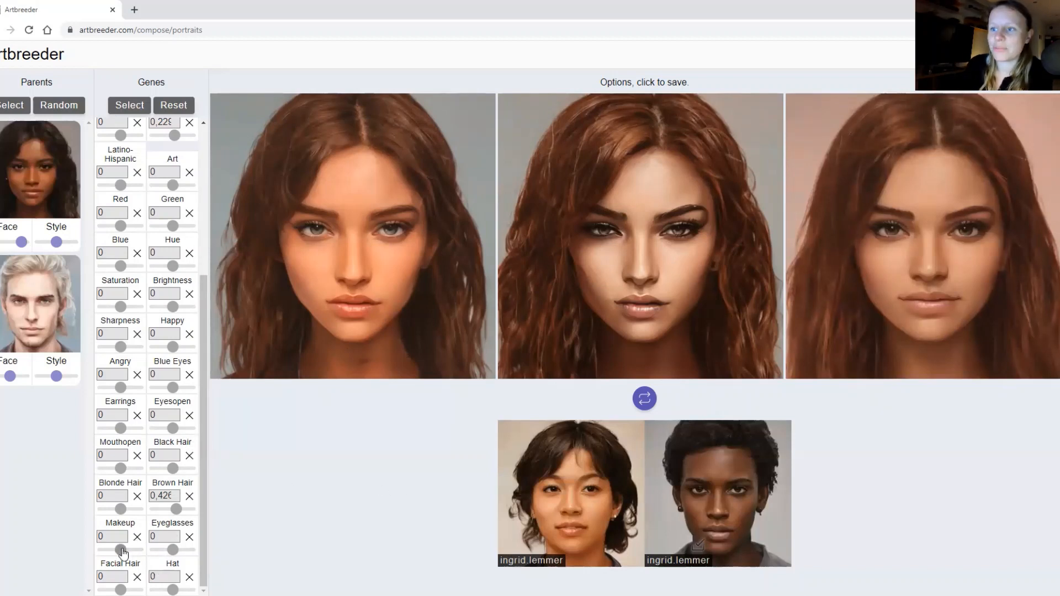
Step: Generate portrait options with the Makeup gene at about 0.36 and save the pale, red-haired woman with dark eye makeup
left_click_drag(122, 552, 126, 551)
left_click(647, 400)
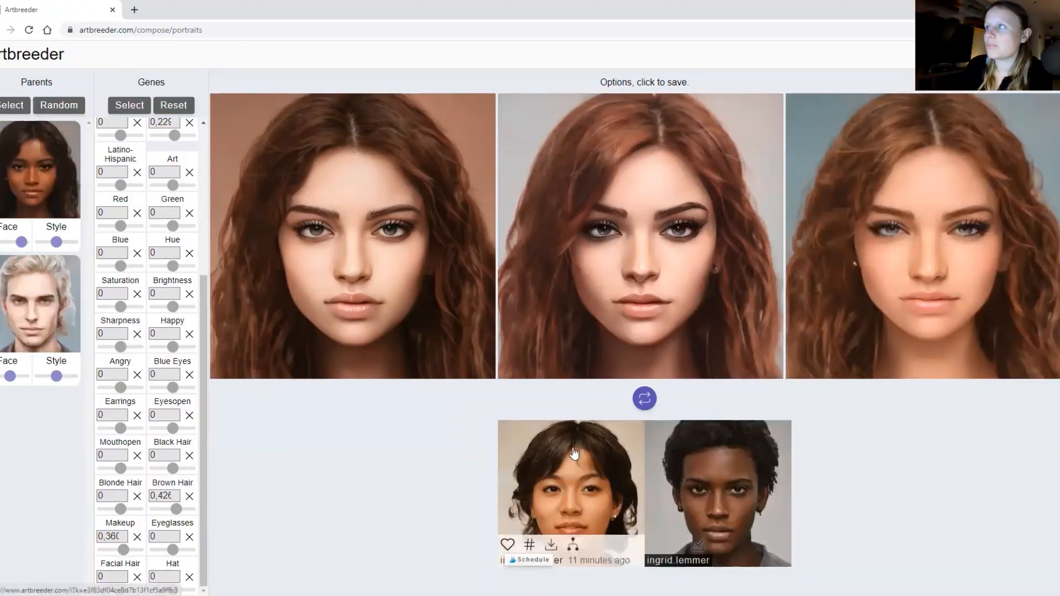
left_click(632, 238)
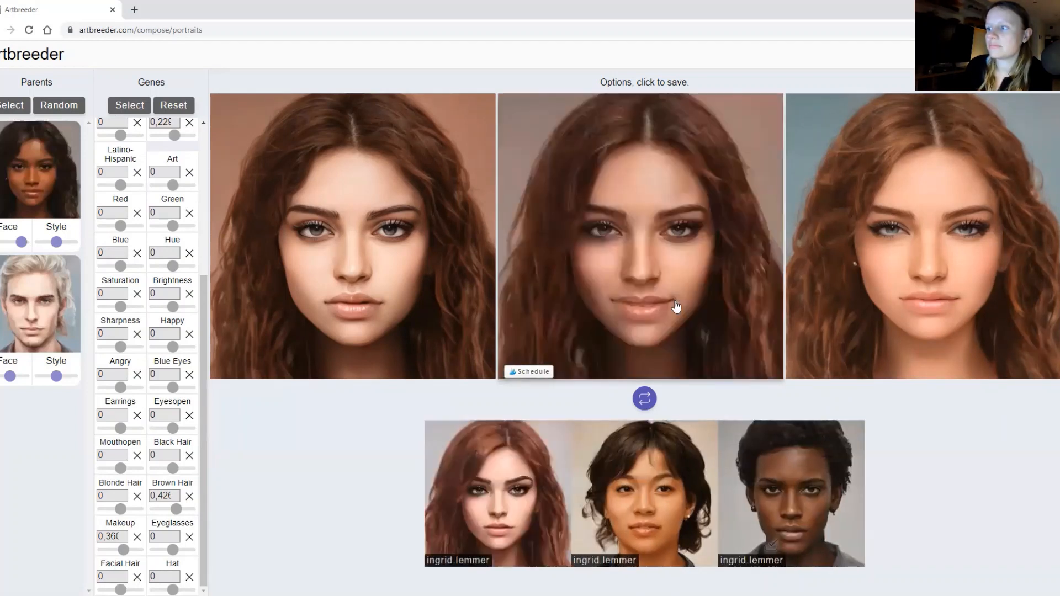
mouse_move(527, 521)
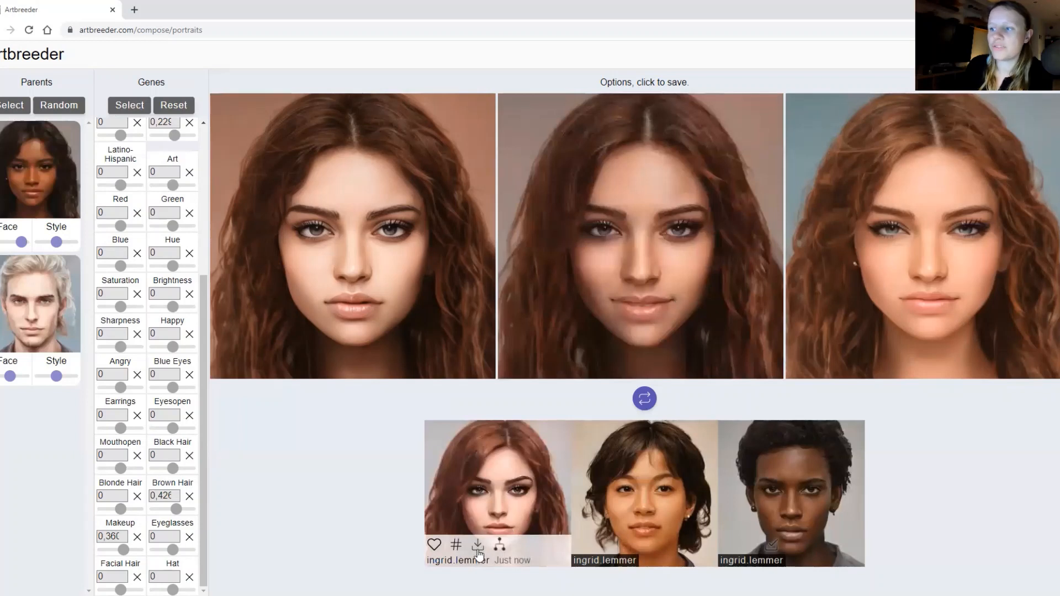